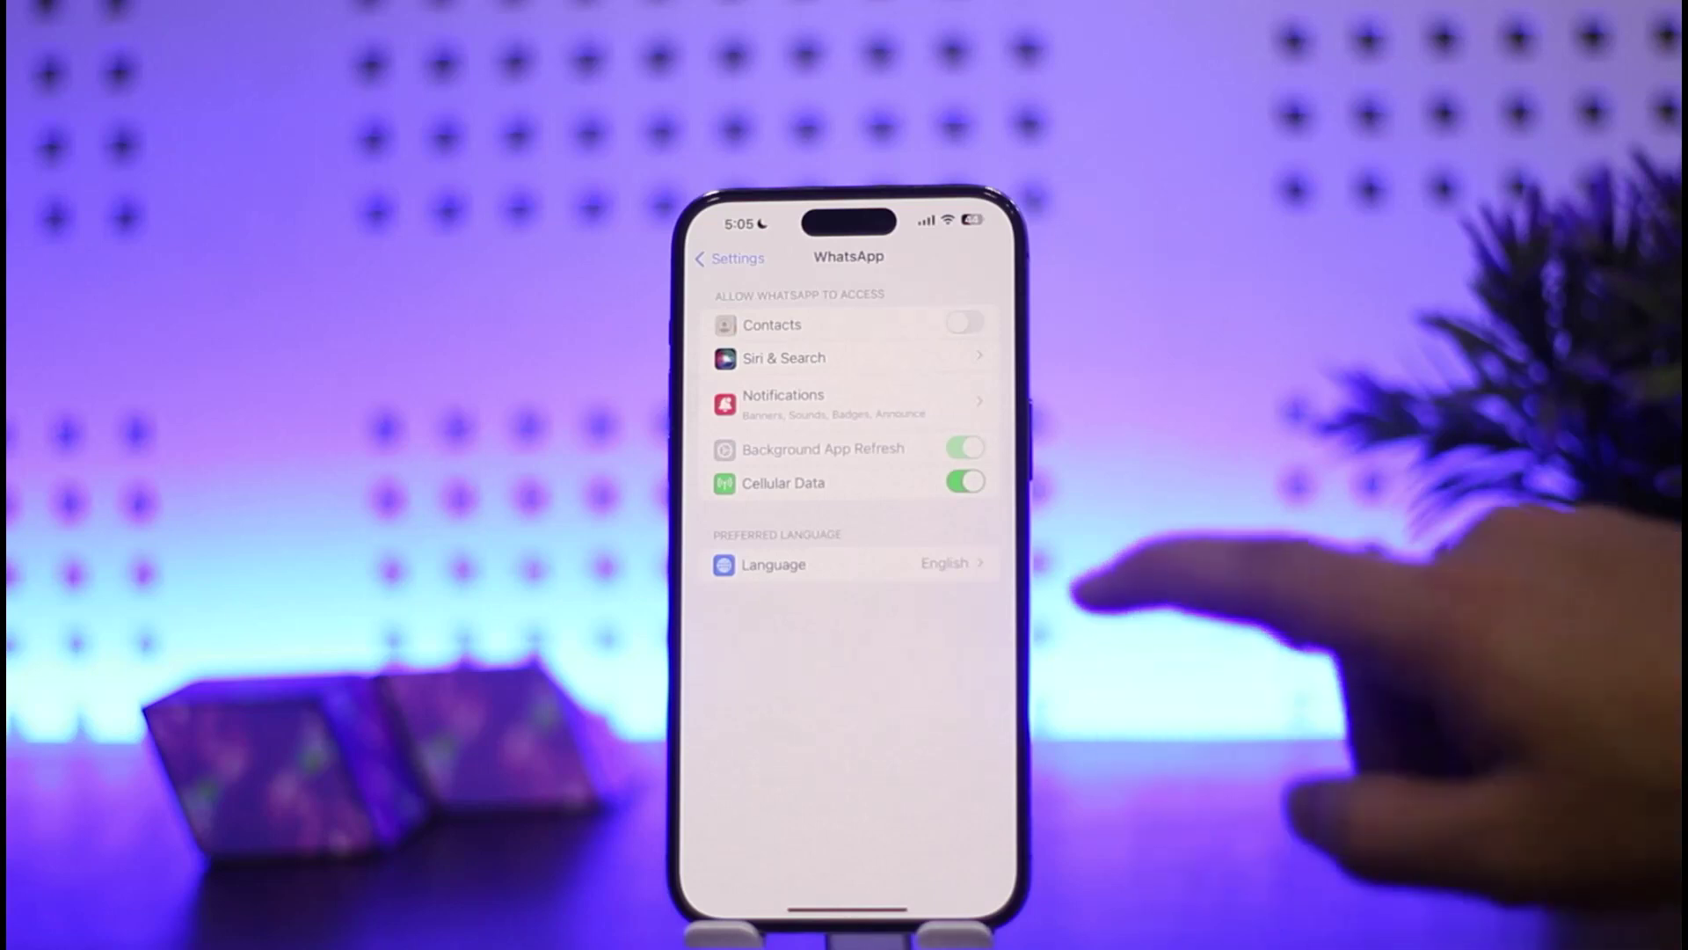
left_click(964, 324)
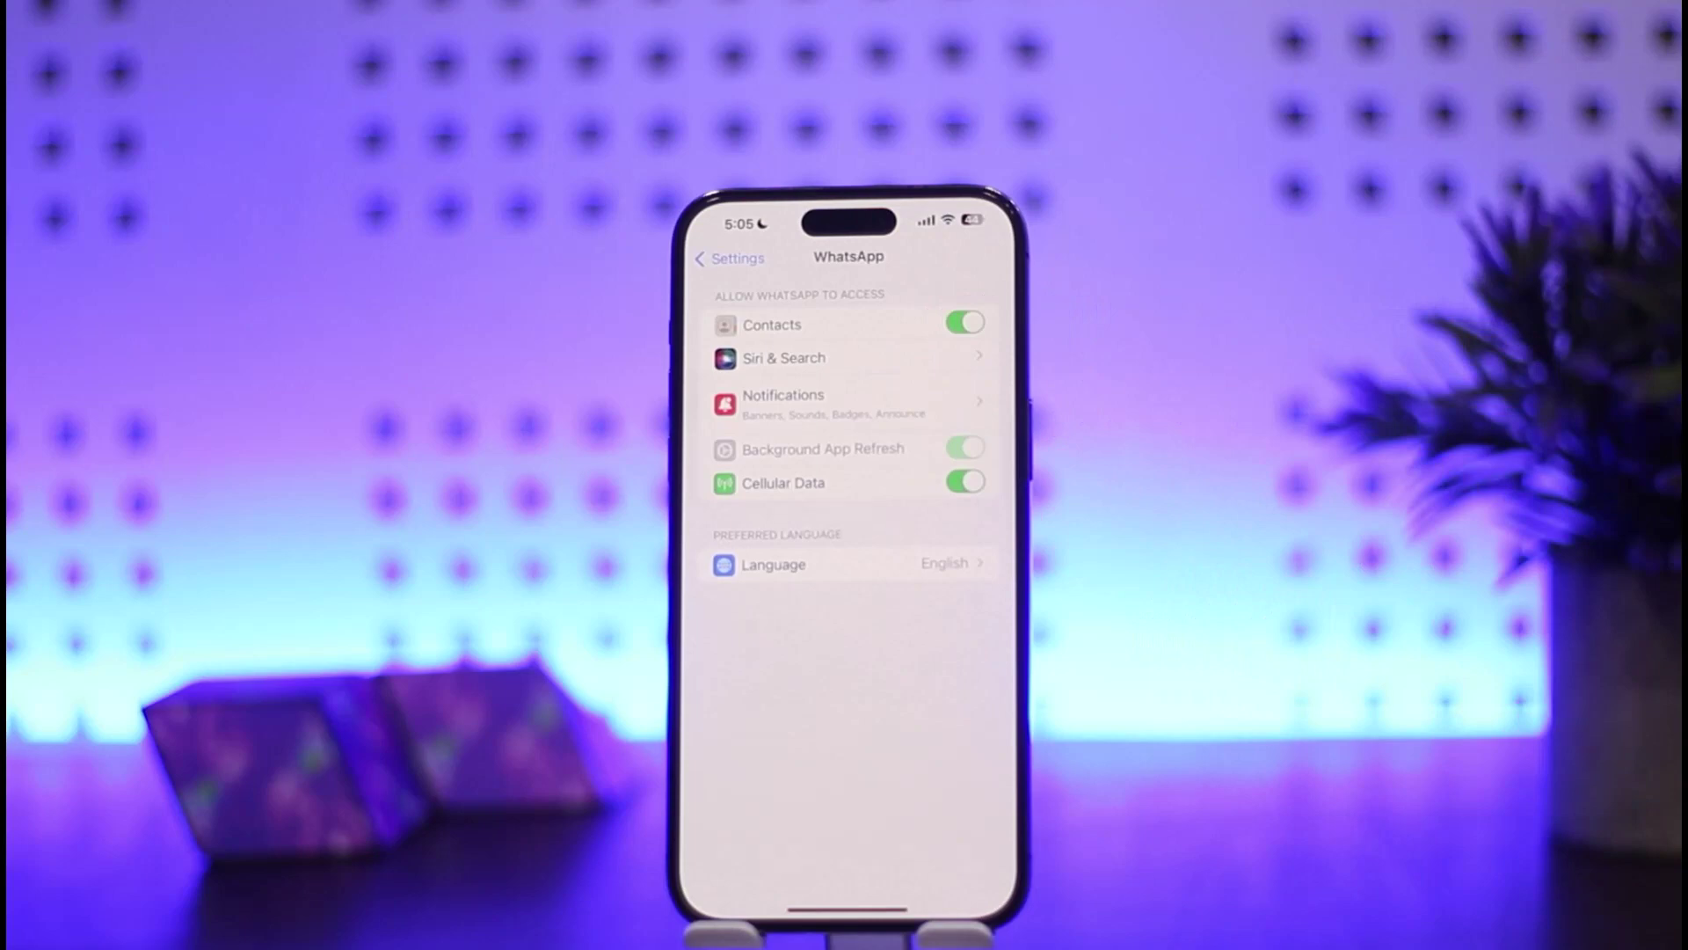
left_click(964, 323)
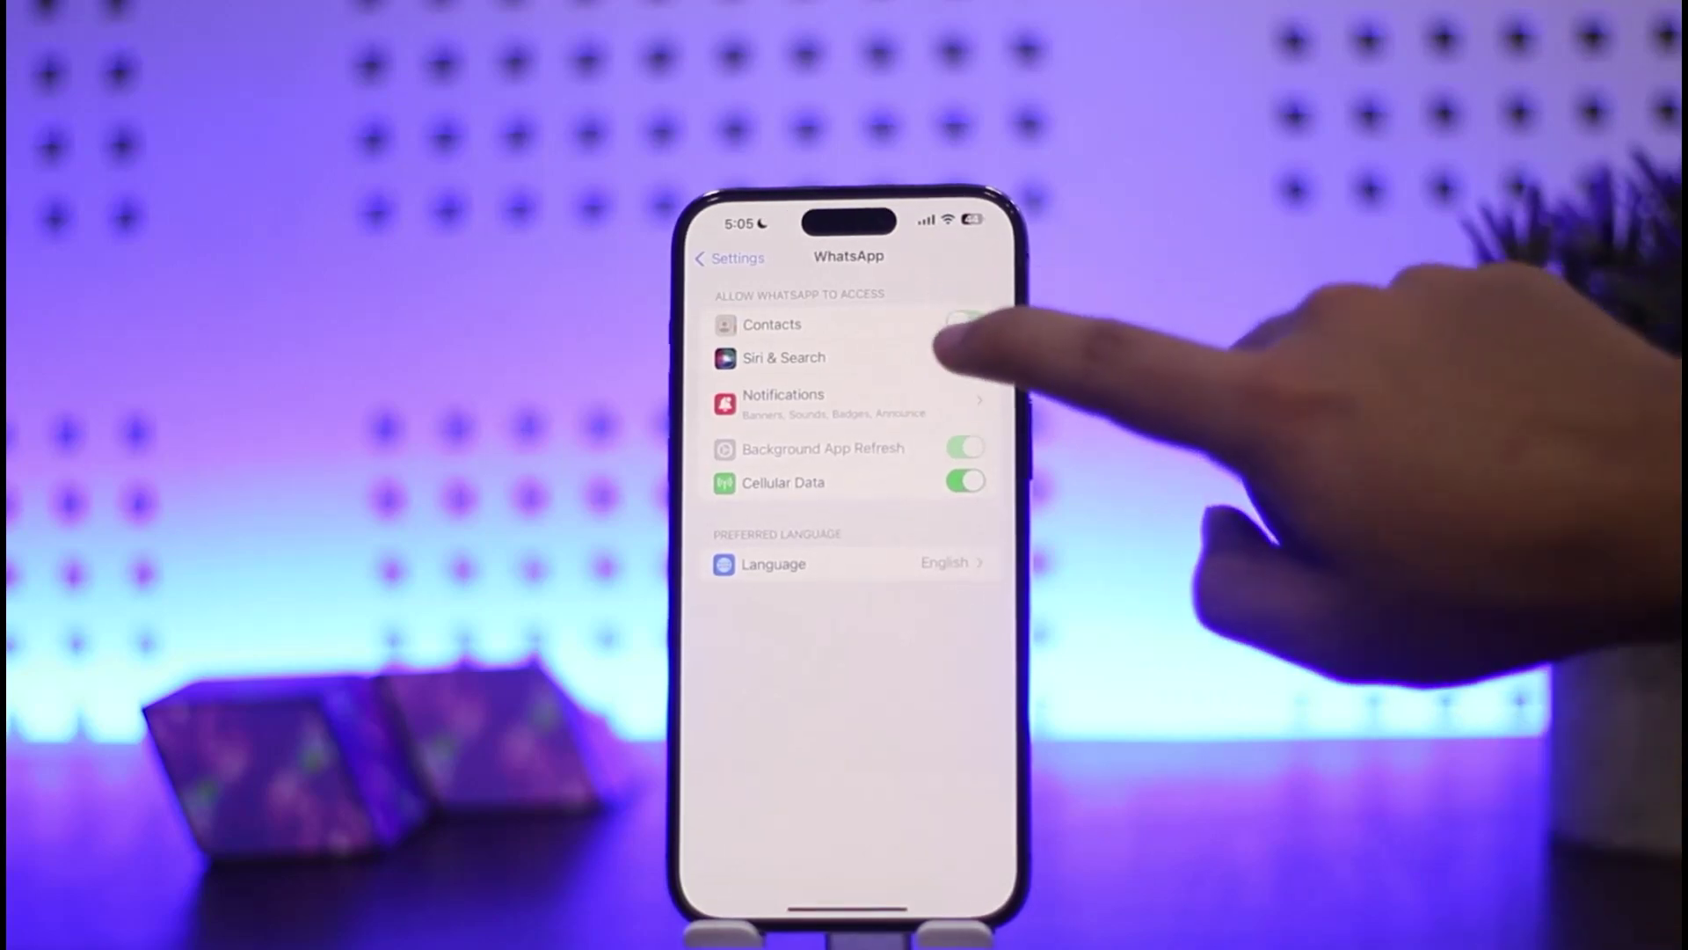